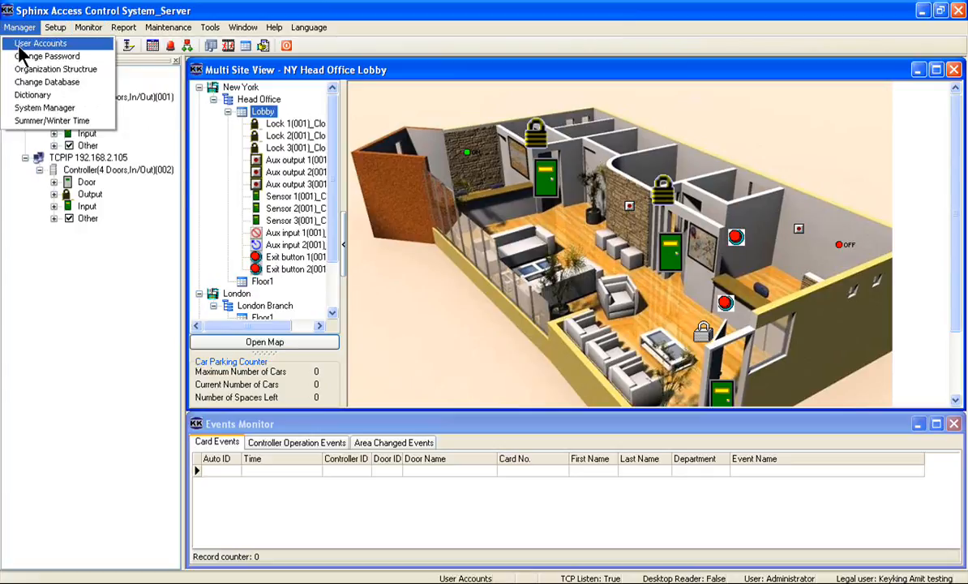
Step: Open User Accounts and log in as Administrator with the account password
left_click(26, 45)
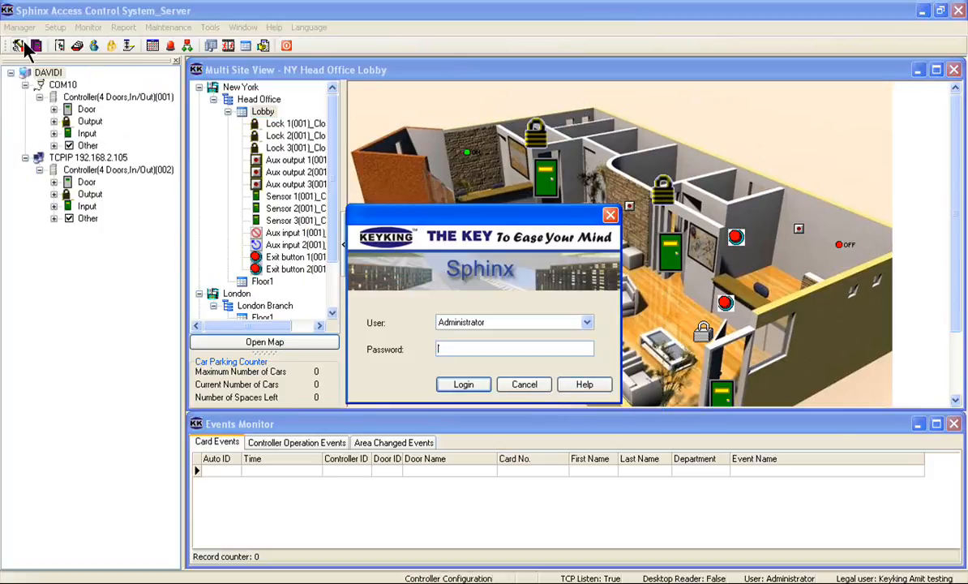
left_click(474, 347)
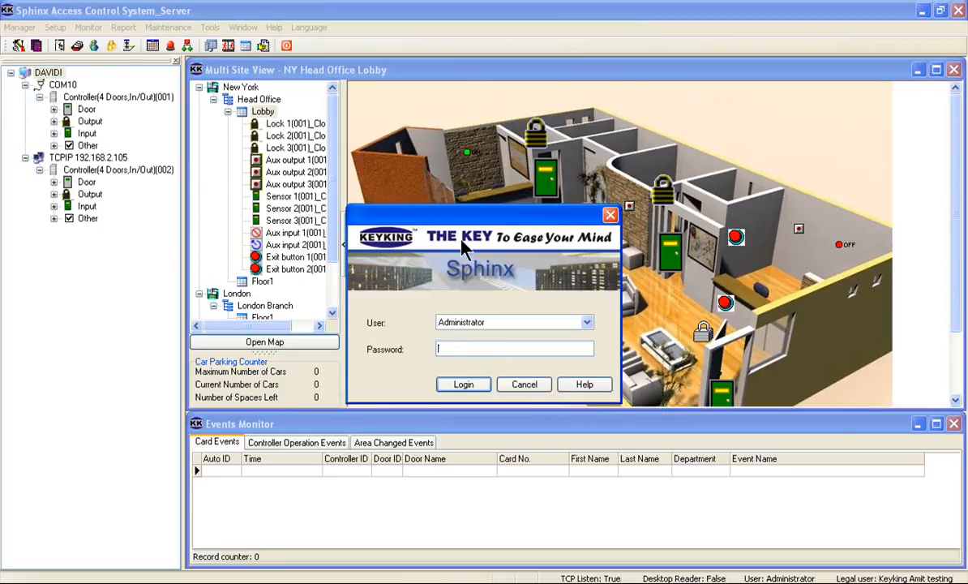
type("******")
key("BackSpace")
key("BackSpace")
key("BackSpace")
key("BackSpace")
key("BackSpace")
key("BackSpace")
key("BackSpace")
type("******")
key("Return")
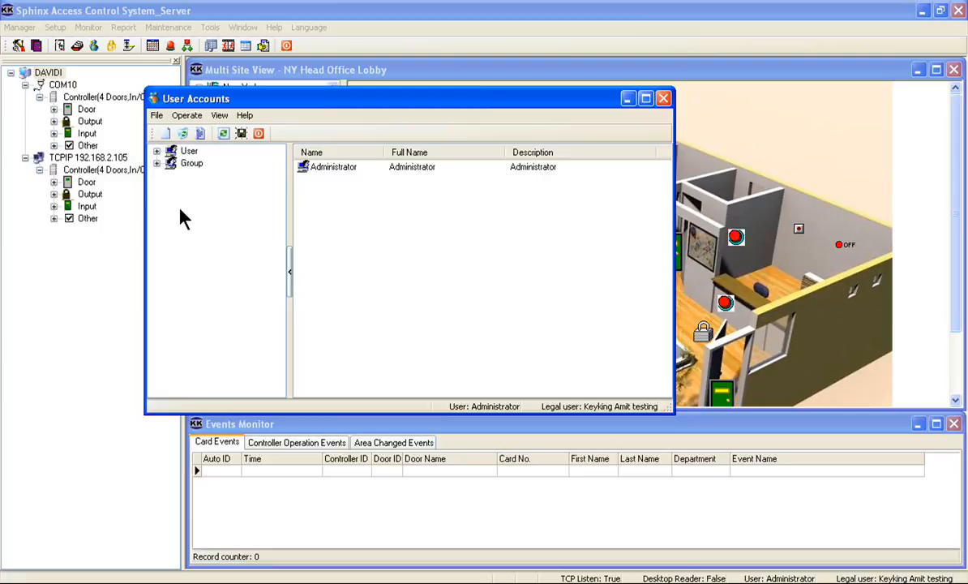
Step: Create a new user group named Operators
left_click(188, 150)
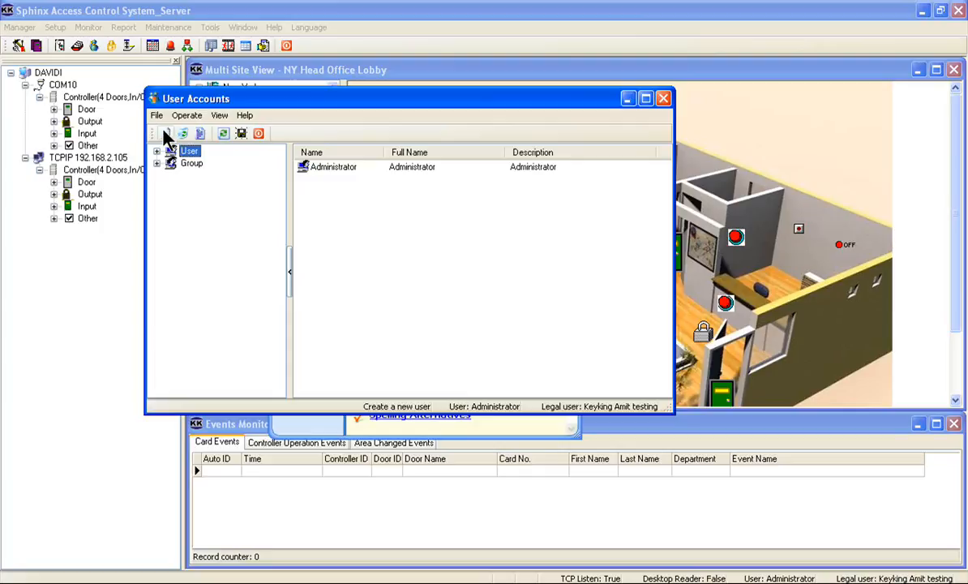
left_click(192, 164)
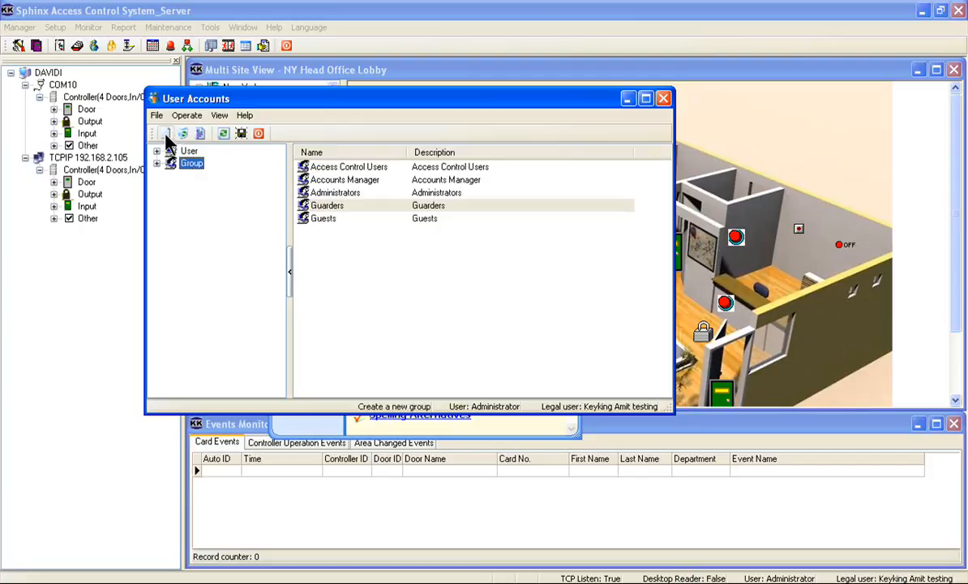
left_click(166, 134)
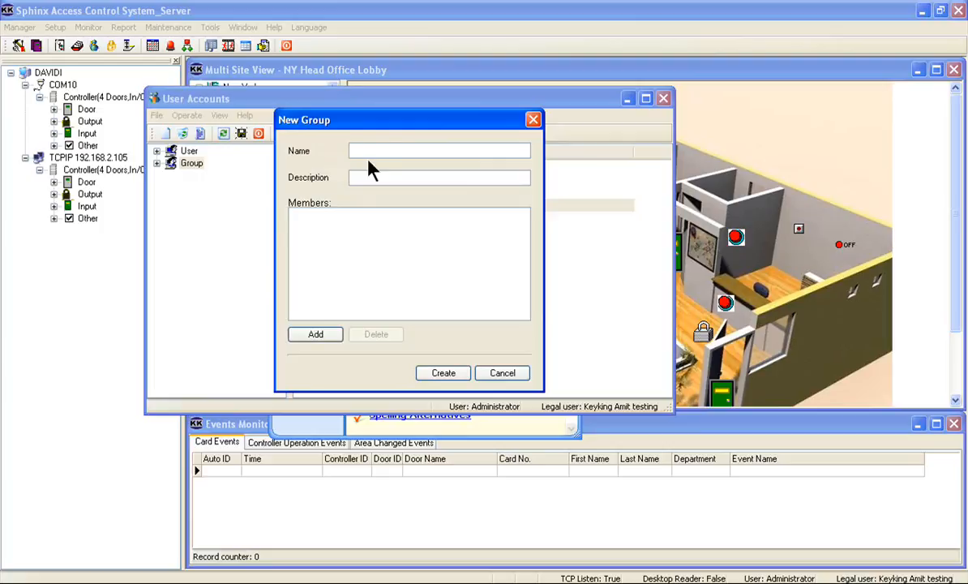
type("Operators")
left_click(430, 374)
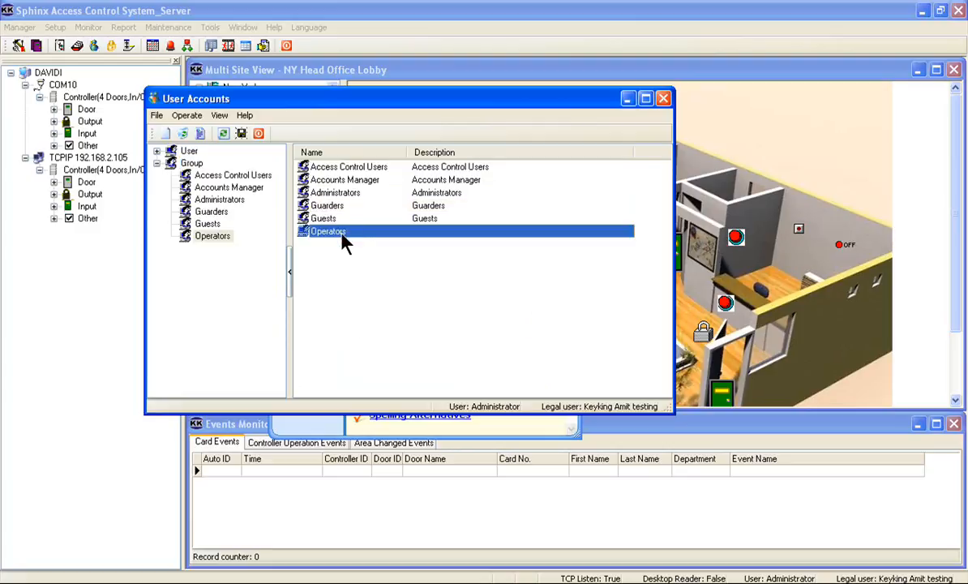
Step: Open the Operators group's rights, expand both permission trees and enable Sphinx Access Control System
left_click(200, 134)
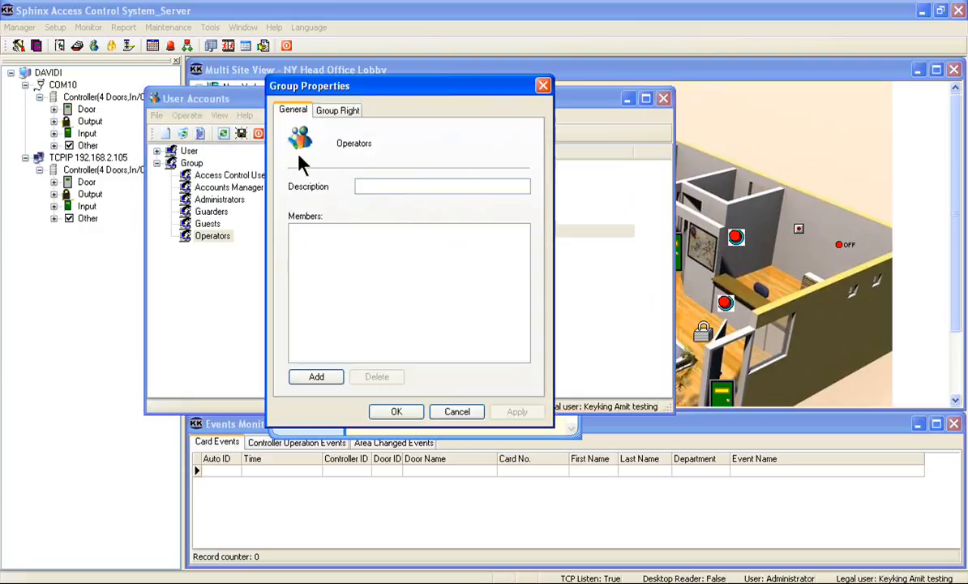
left_click(334, 114)
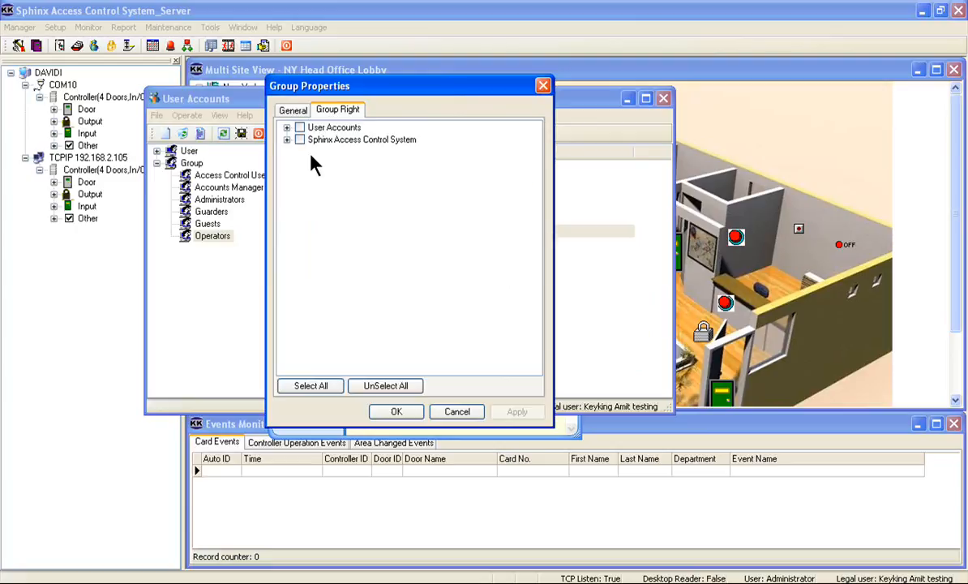
left_click(294, 147)
left_click(287, 128)
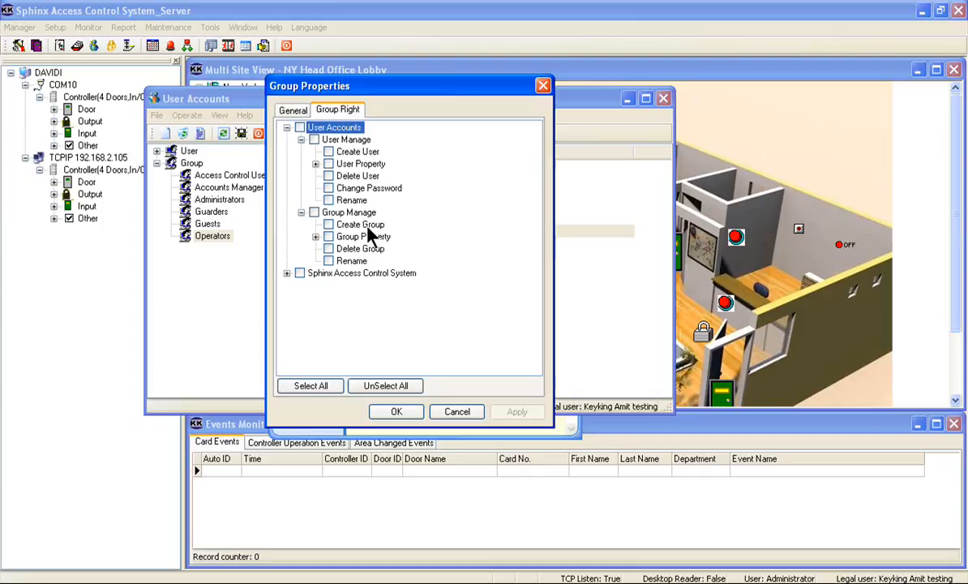
double_click(357, 275)
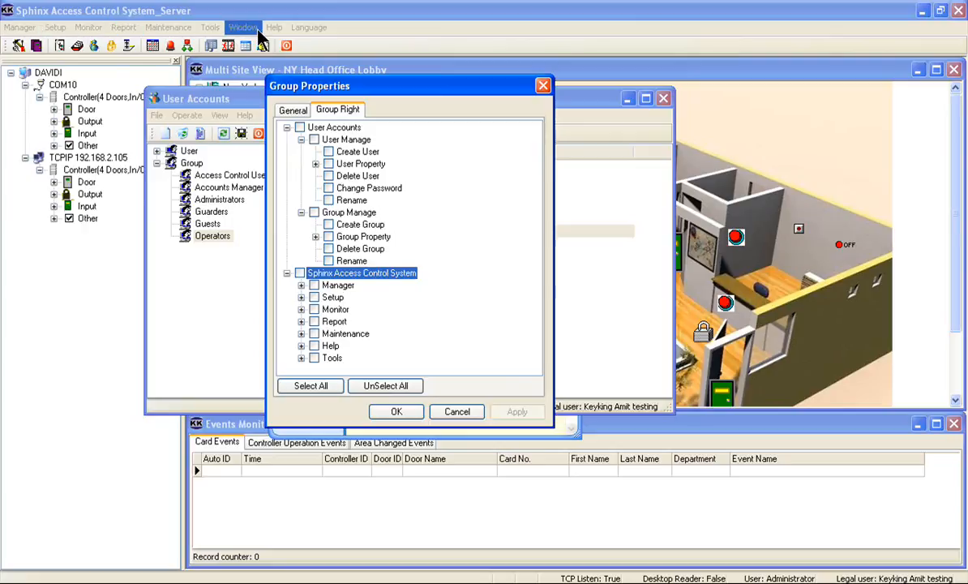
left_click(361, 303)
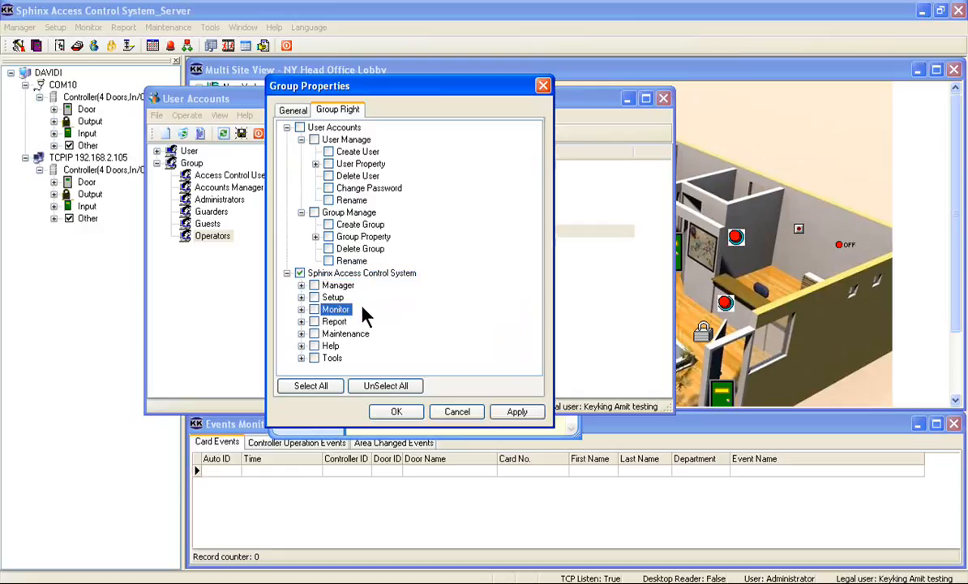
Step: Grant the Operators group the Monitor rights Events, Multi Site View and Open Map, and save the group properties
left_click(301, 310)
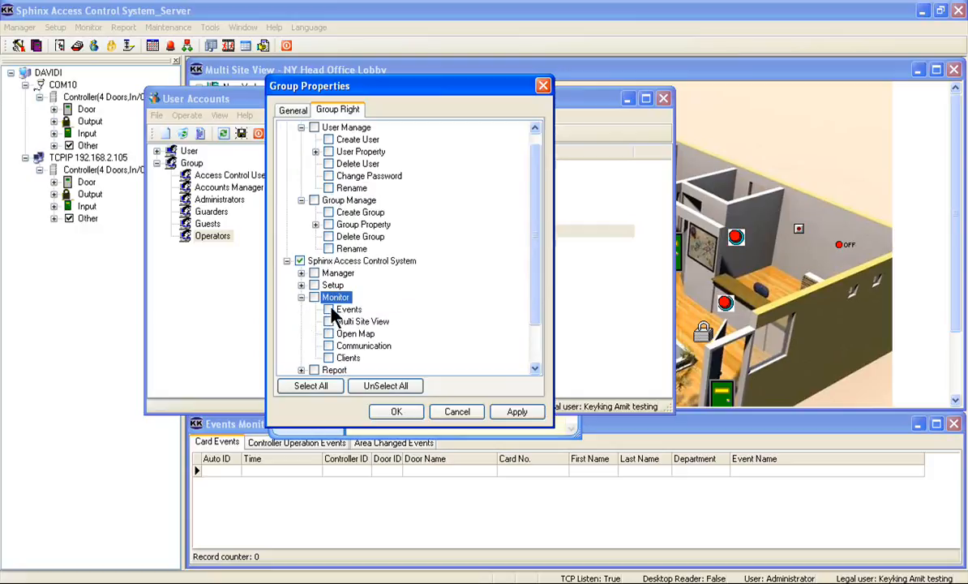
left_click(331, 311)
left_click(328, 321)
left_click(328, 332)
left_click(300, 286)
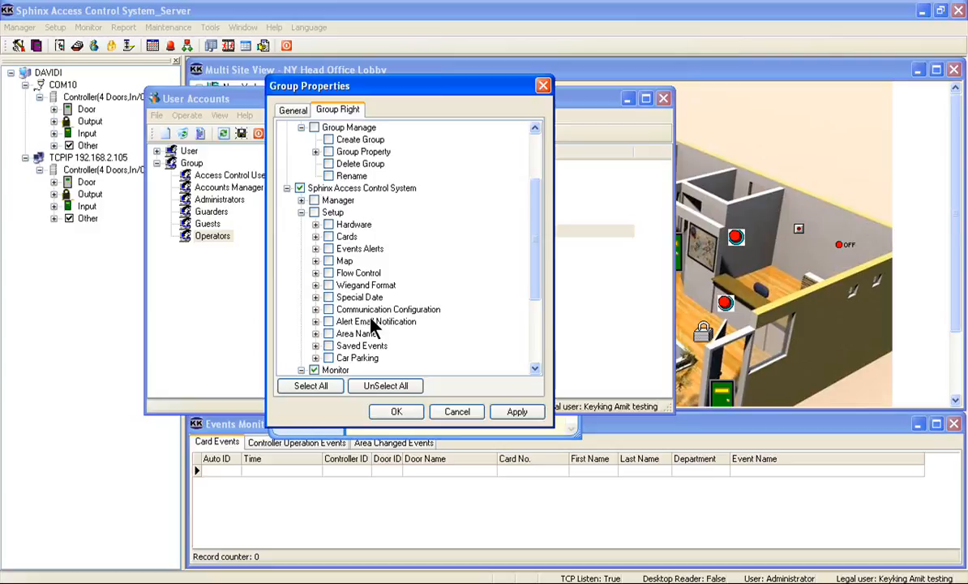
scroll(373, 327, "down", 3)
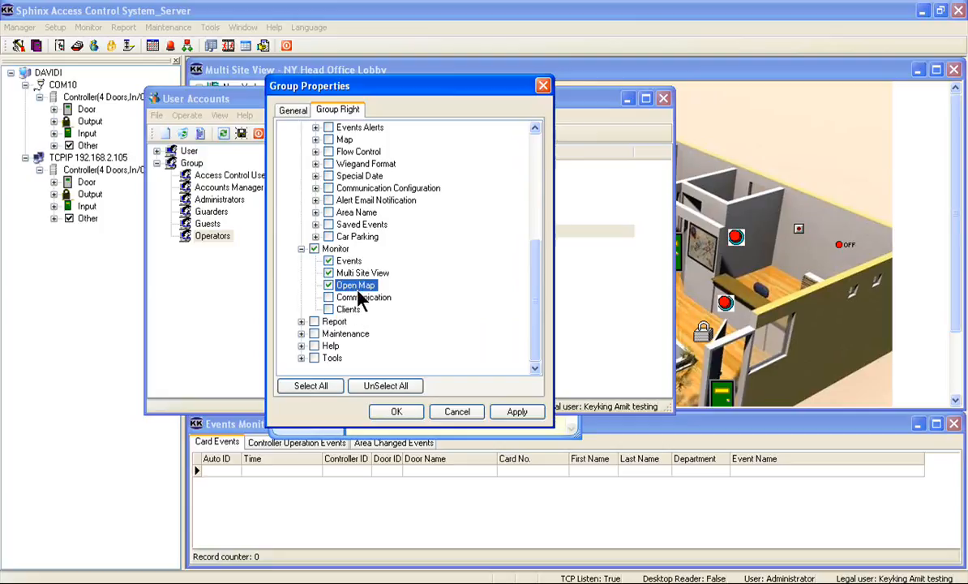
left_click(413, 414)
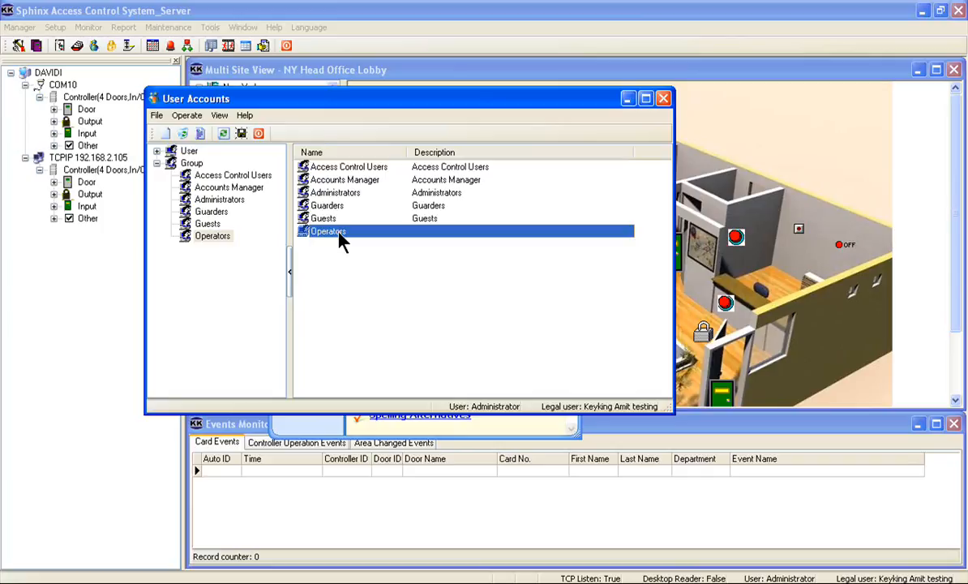
Step: Create a new user named Operator1, entering and confirming the account password
double_click(193, 162)
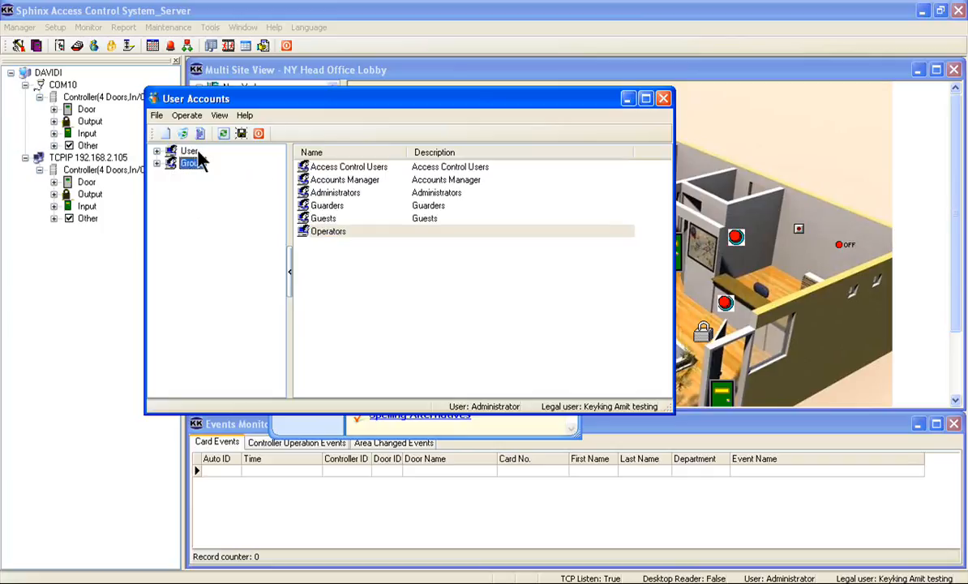
left_click(191, 153)
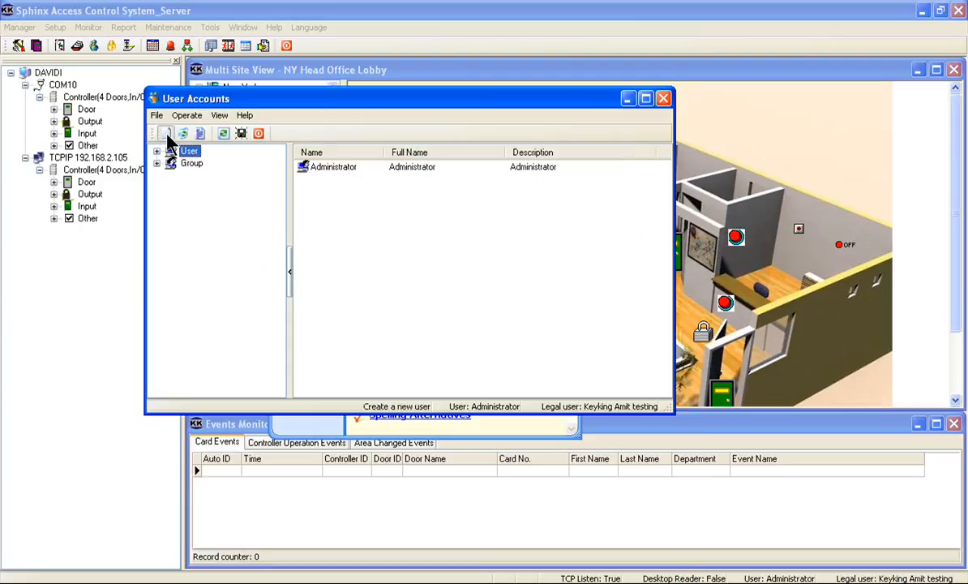
left_click(167, 136)
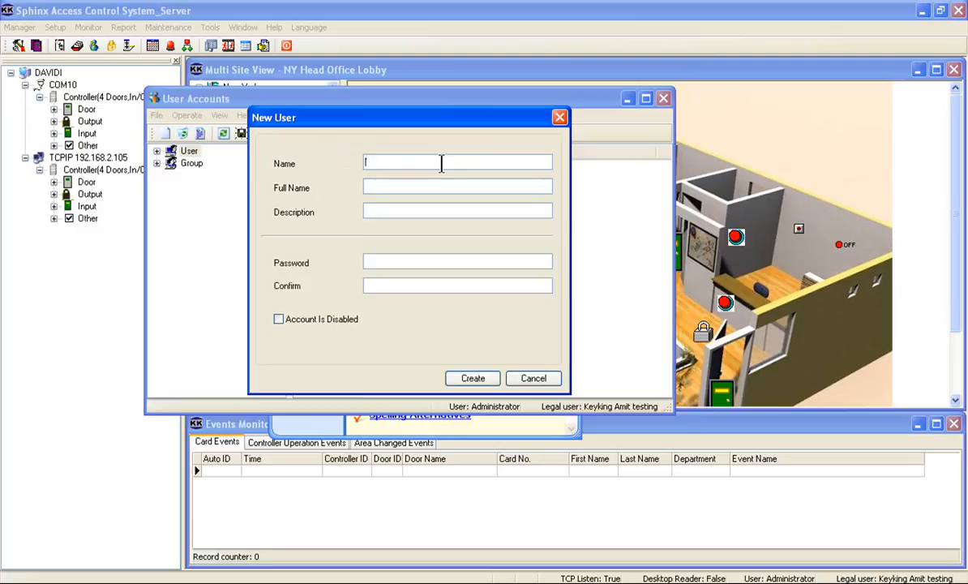
type("Operator1")
left_click(400, 261)
type("1")
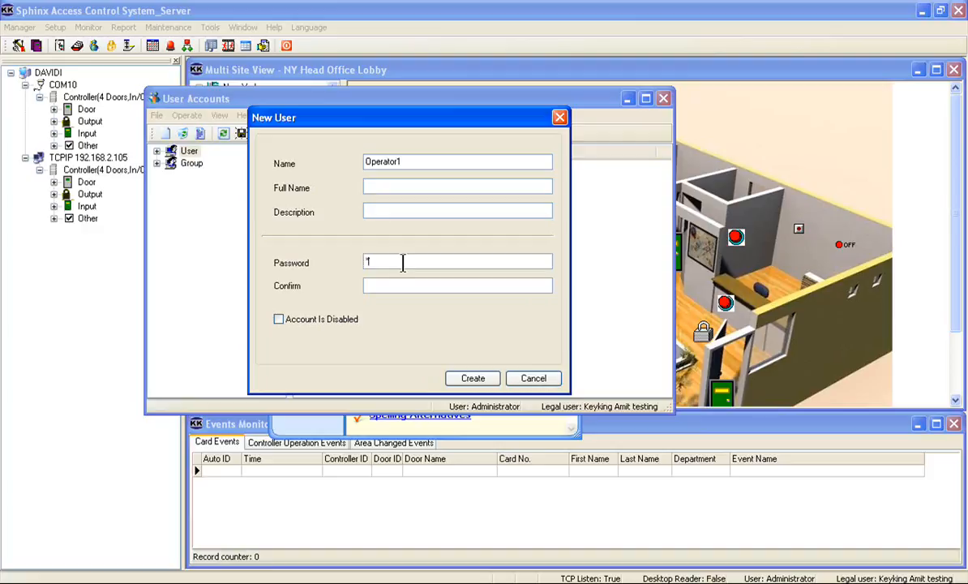
type("234")
left_click(391, 285)
type("1234")
left_click(475, 379)
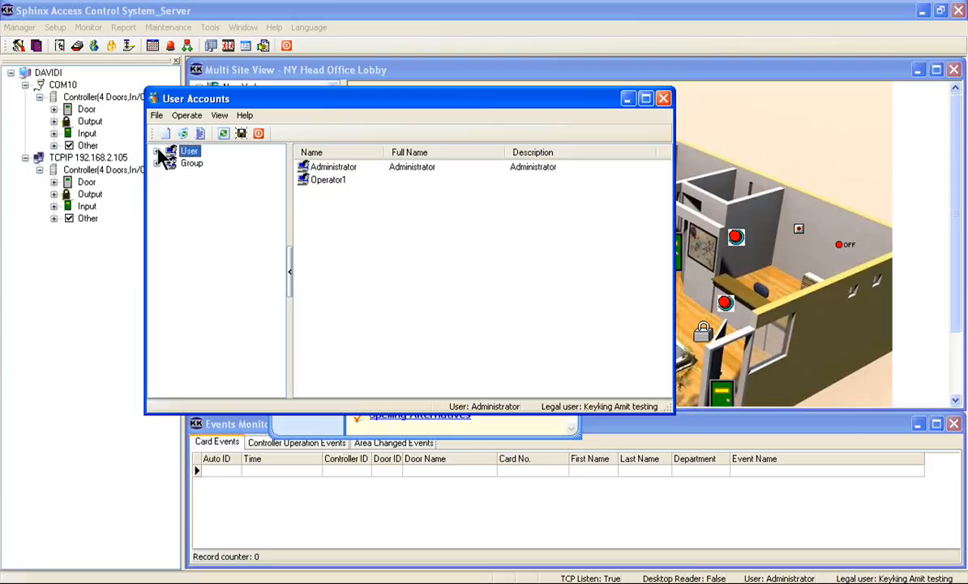
Step: Add Operator1 to the Operators group in the user's properties
left_click(324, 180)
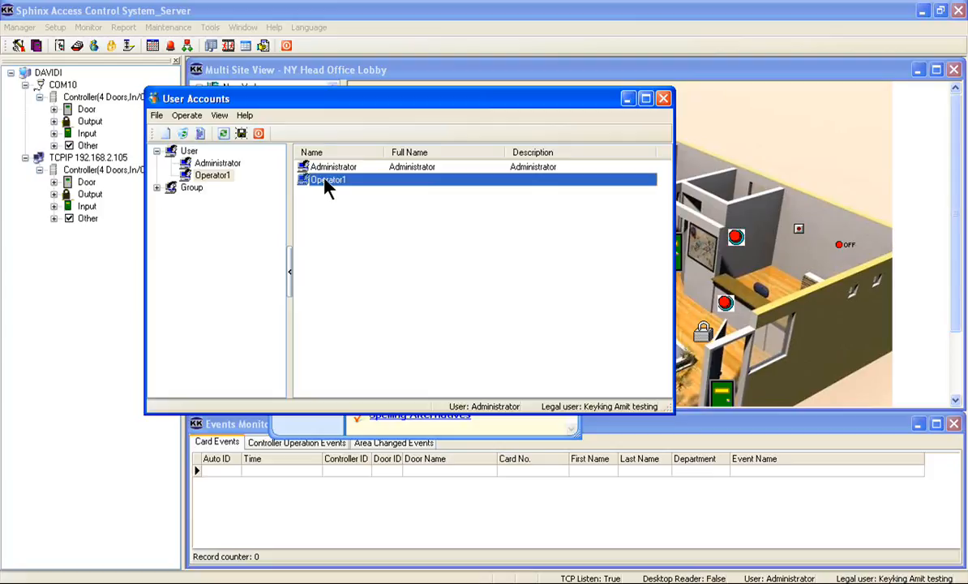
left_click(201, 133)
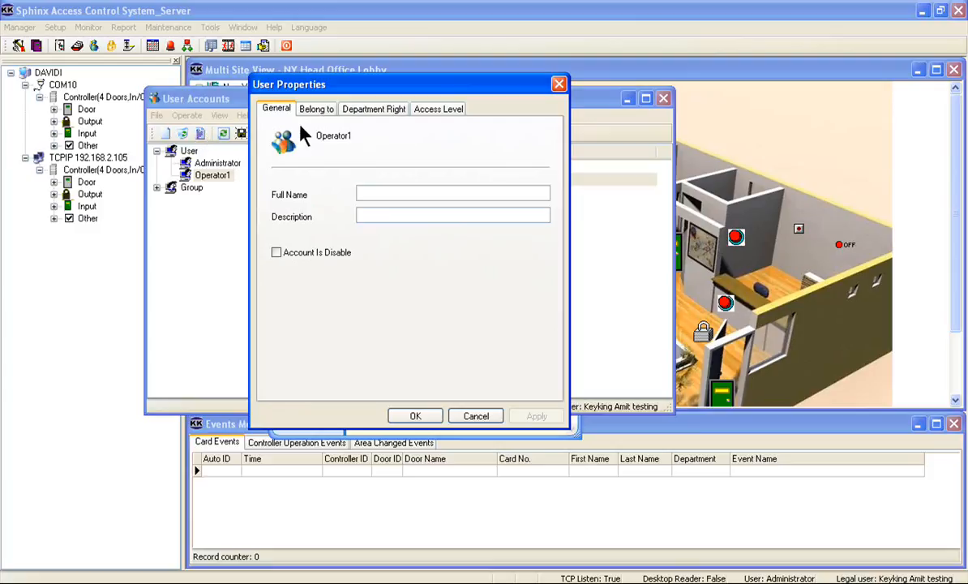
left_click(319, 112)
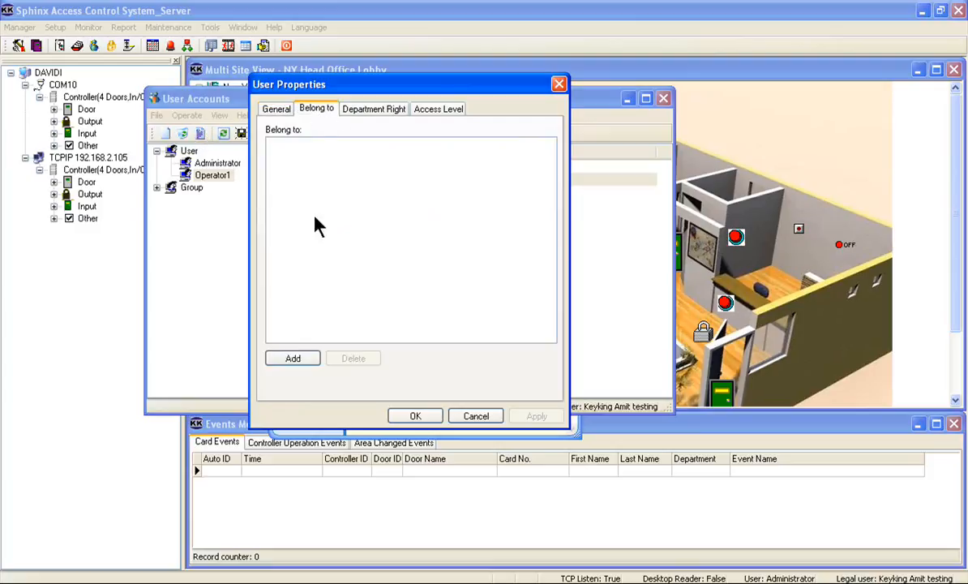
left_click(295, 357)
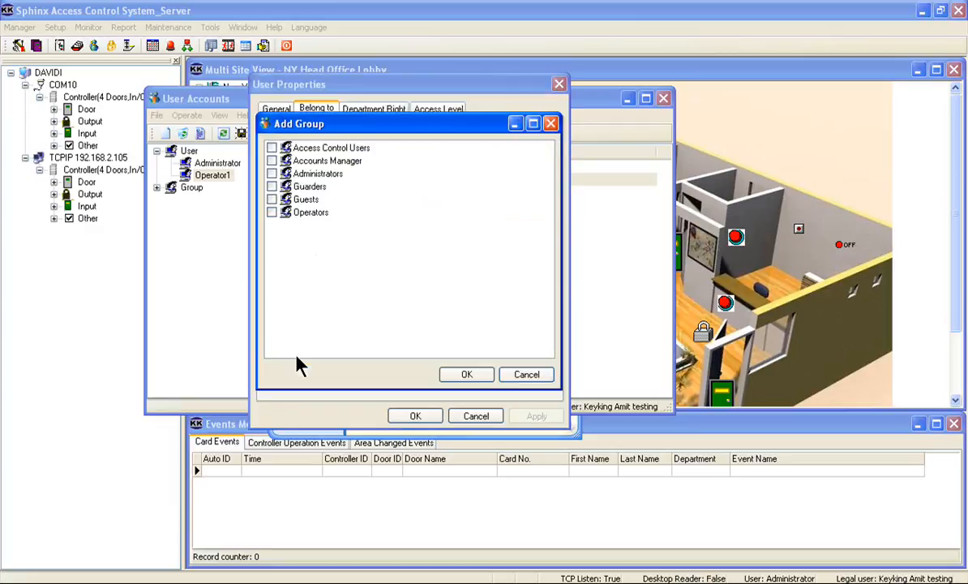
left_click(458, 375)
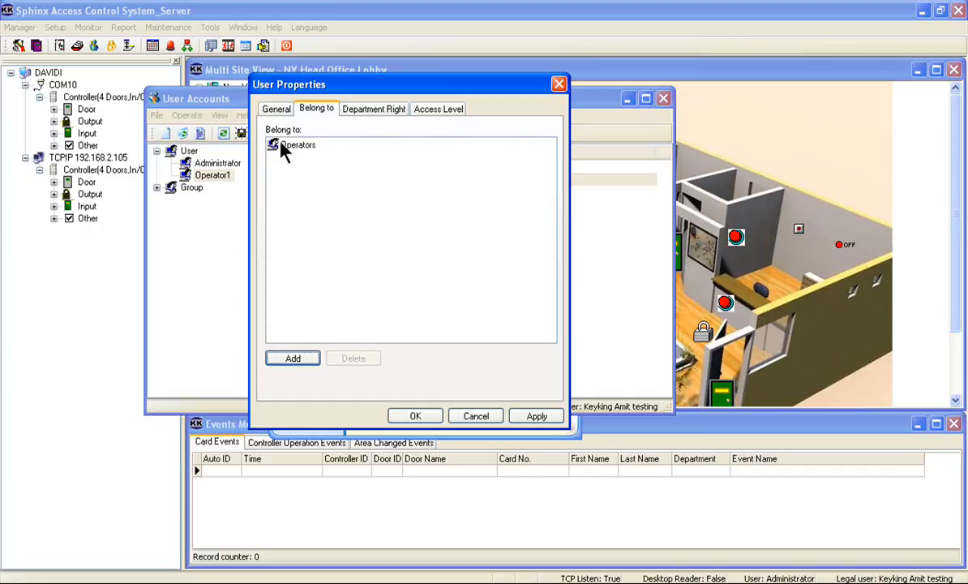
left_click(292, 356)
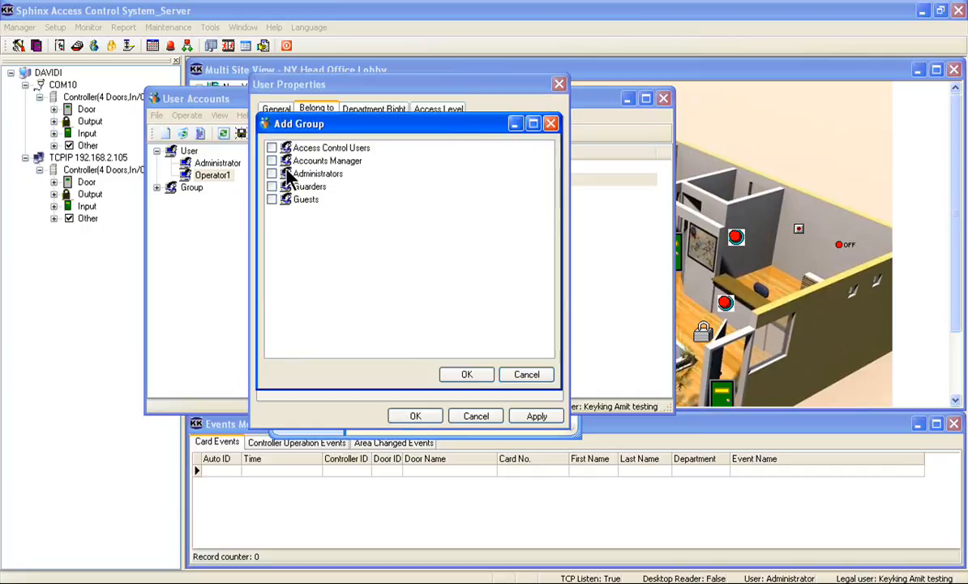
left_click(522, 376)
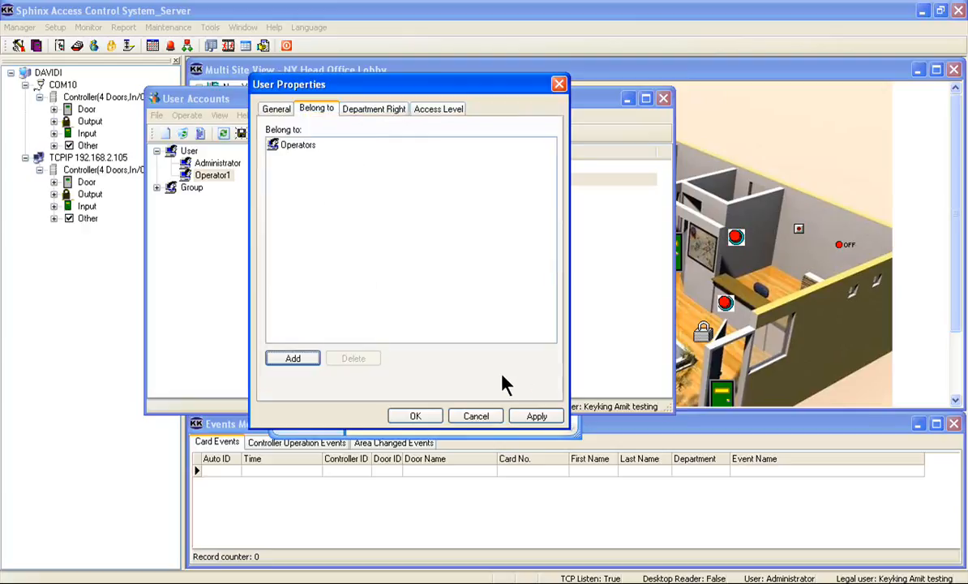
Step: Grant Operator1 the department right for NY - Head Office and apply the change
left_click(360, 118)
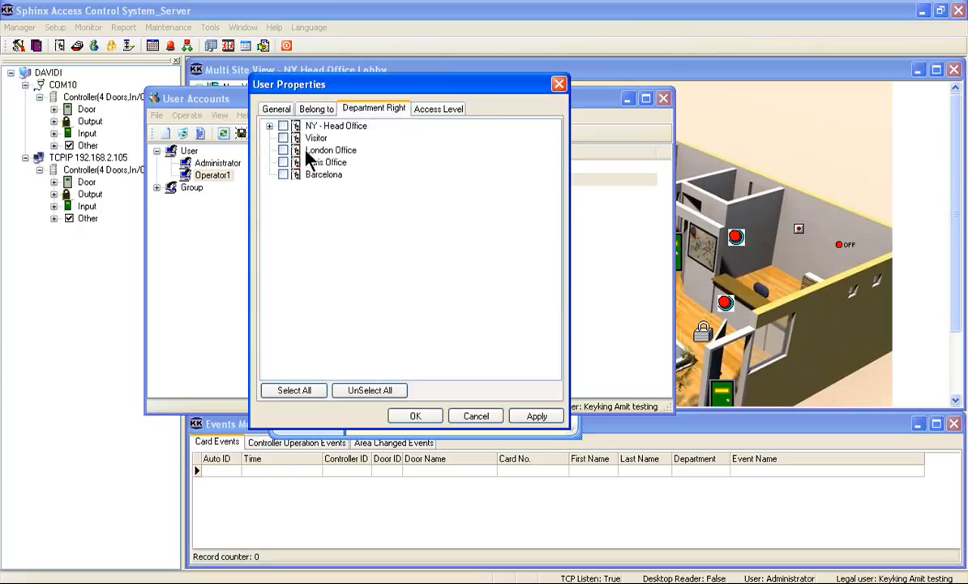
left_click(357, 126)
left_click(438, 108)
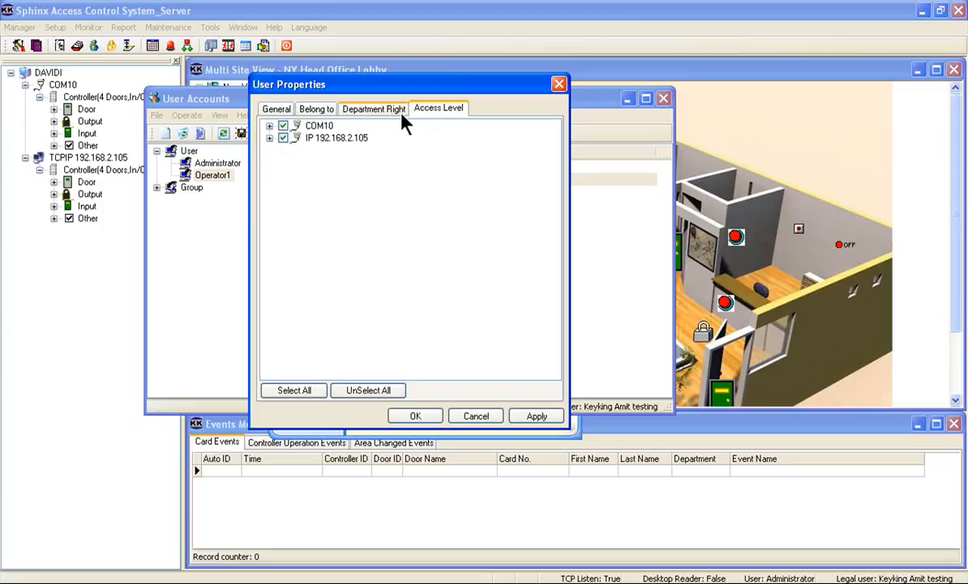
left_click(392, 119)
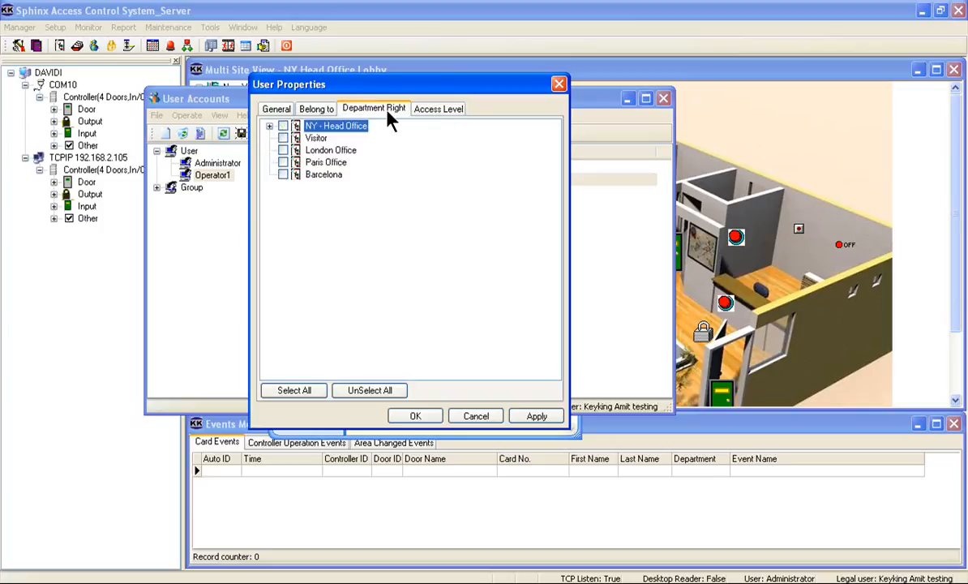
left_click(283, 126)
left_click(539, 414)
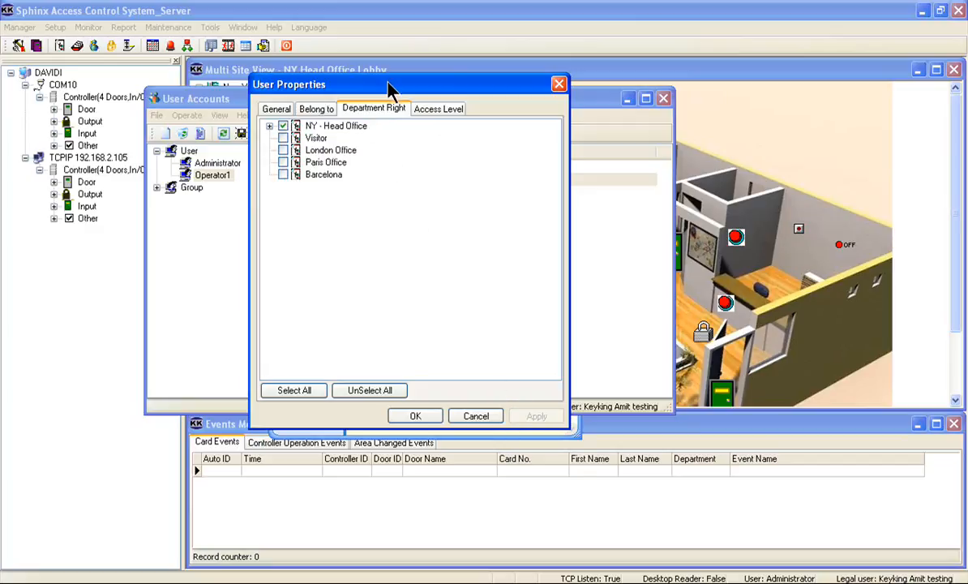
Step: Review Operator1's group membership, department rights and access levels
left_click(333, 114)
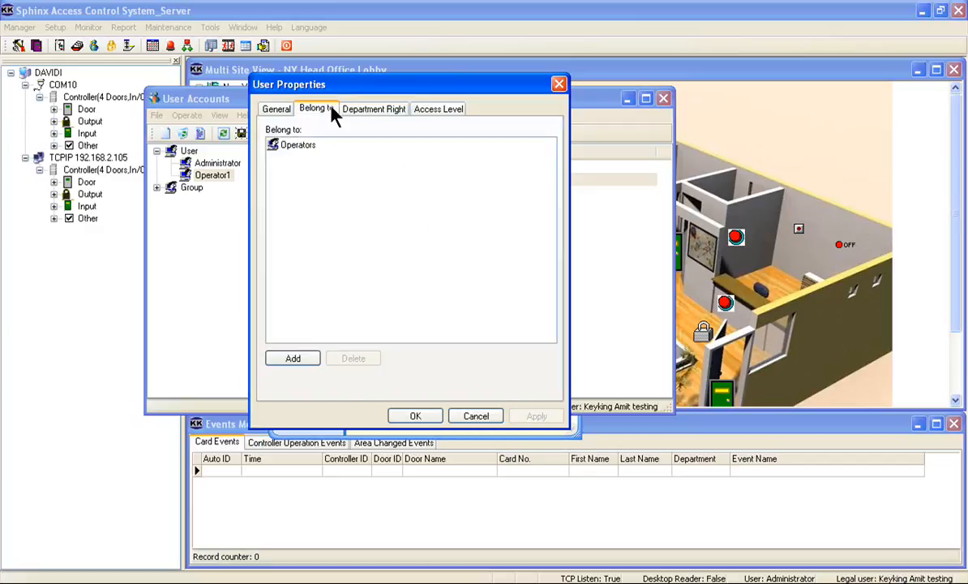
left_click(360, 112)
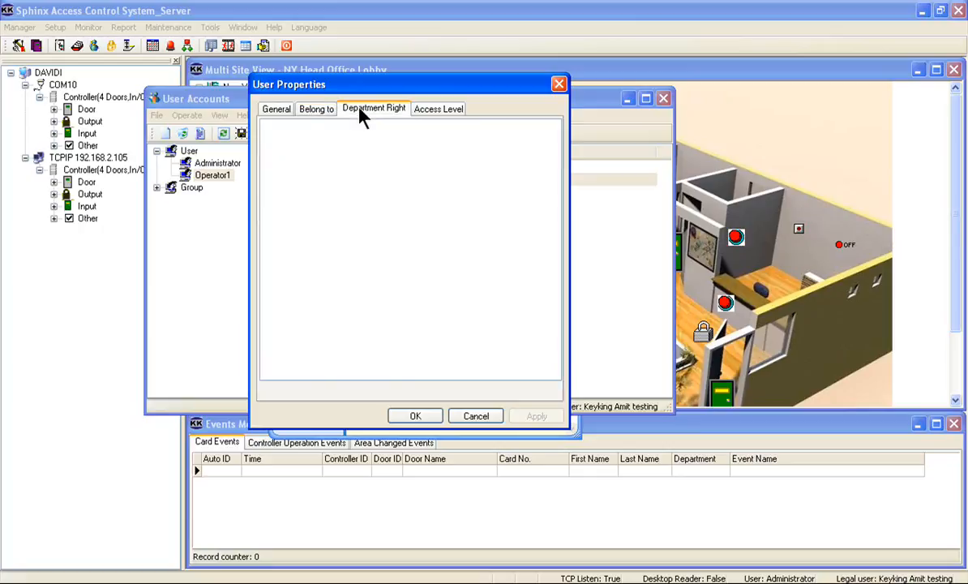
left_click(446, 118)
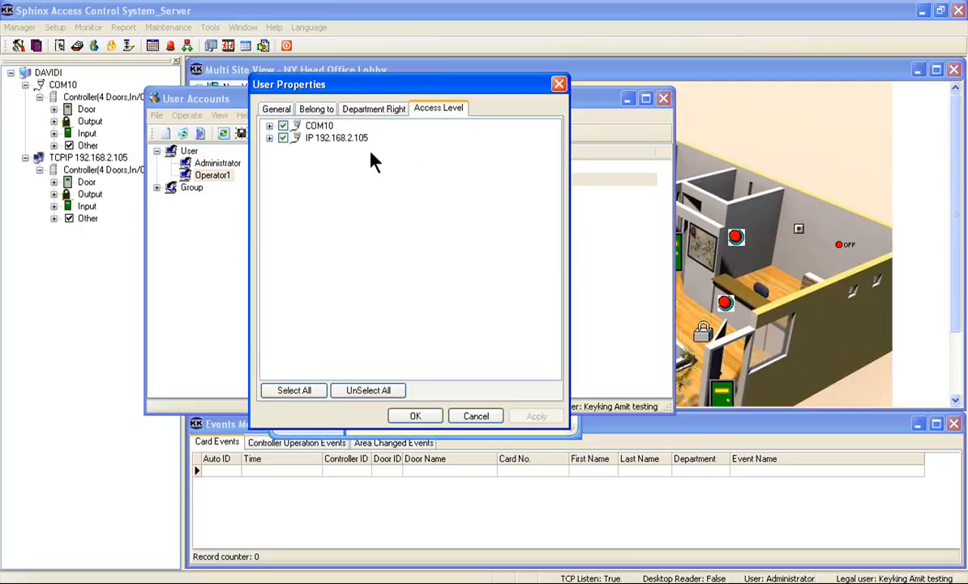
Step: Examine the doors, locks, outputs, inputs and readers available under controllers 001 and 002 in Operator1's access levels
left_click(272, 128)
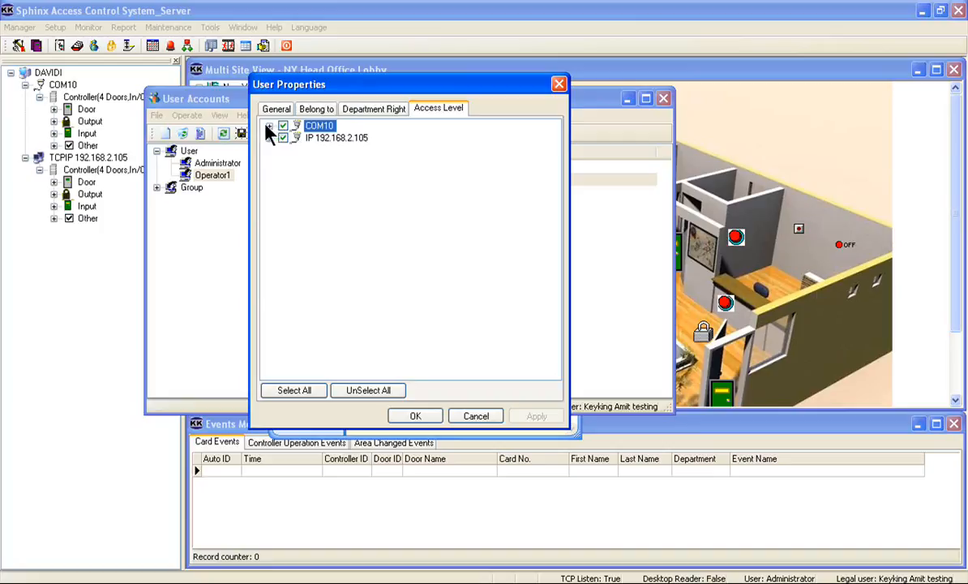
left_click(269, 126)
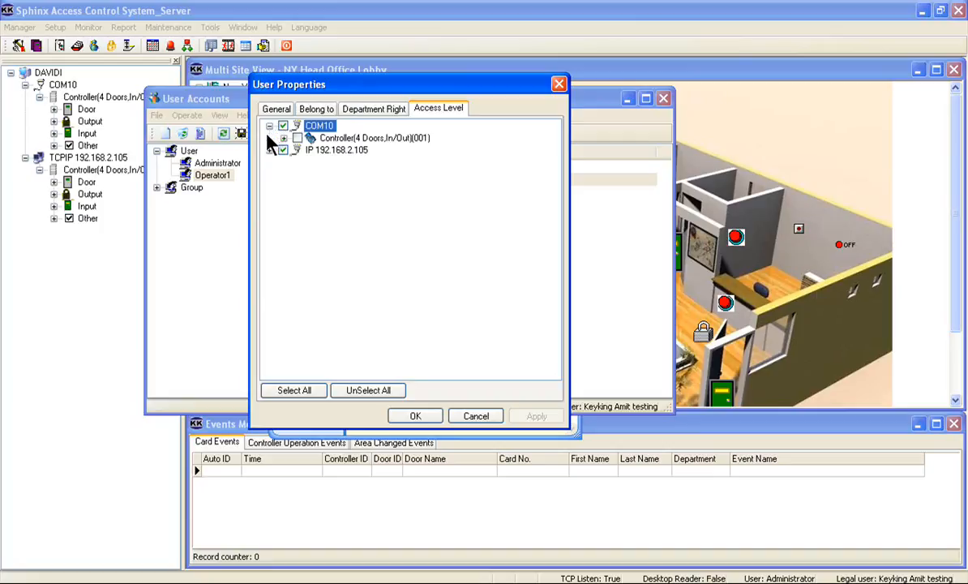
left_click(269, 150)
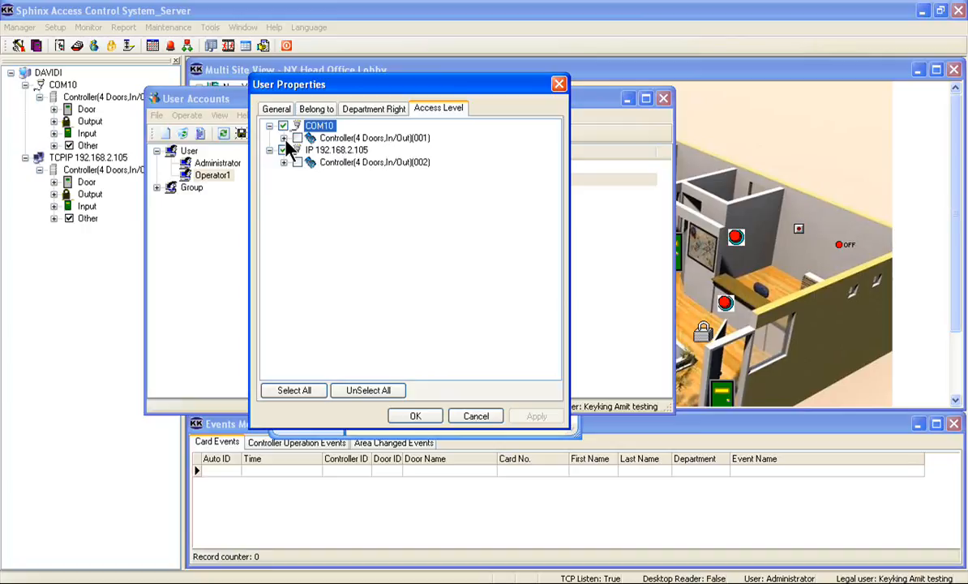
left_click(284, 138)
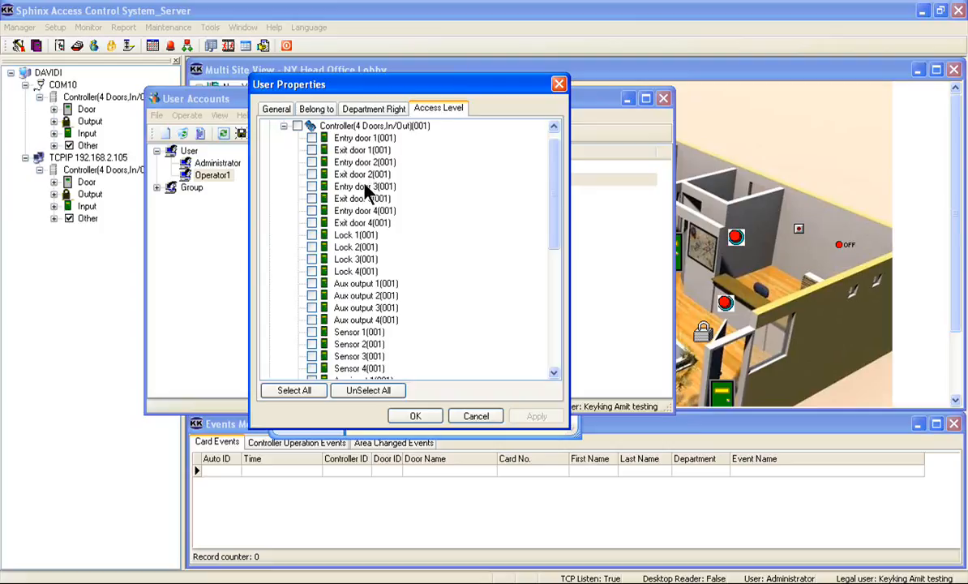
scroll(365, 185, "down", 7)
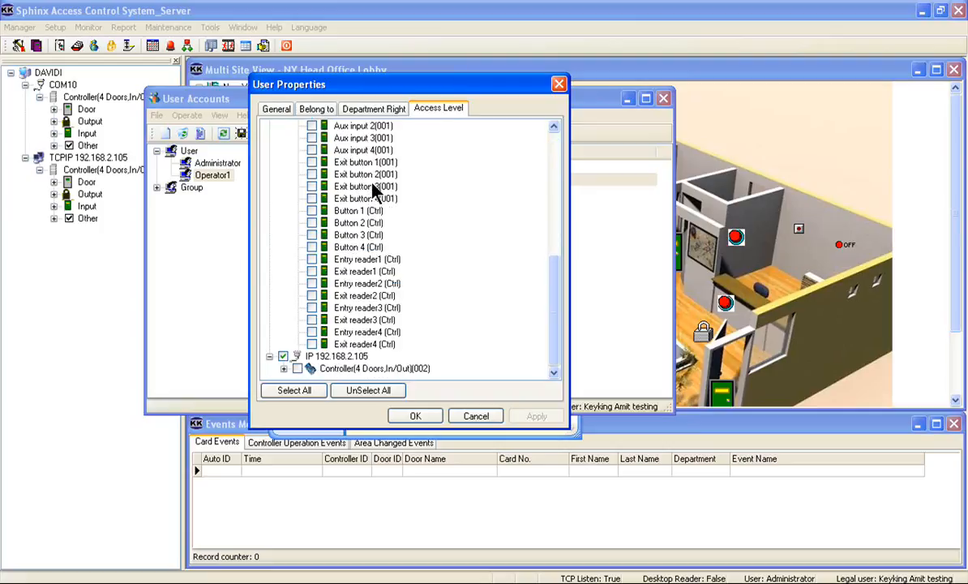
left_click(282, 368)
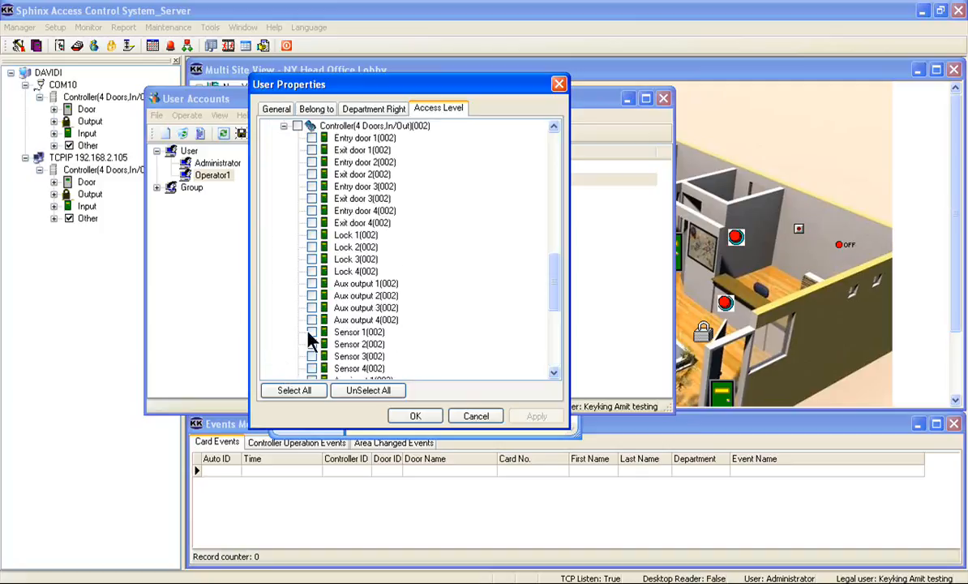
scroll(309, 316, "down", 7)
scroll(337, 322, "up", 20)
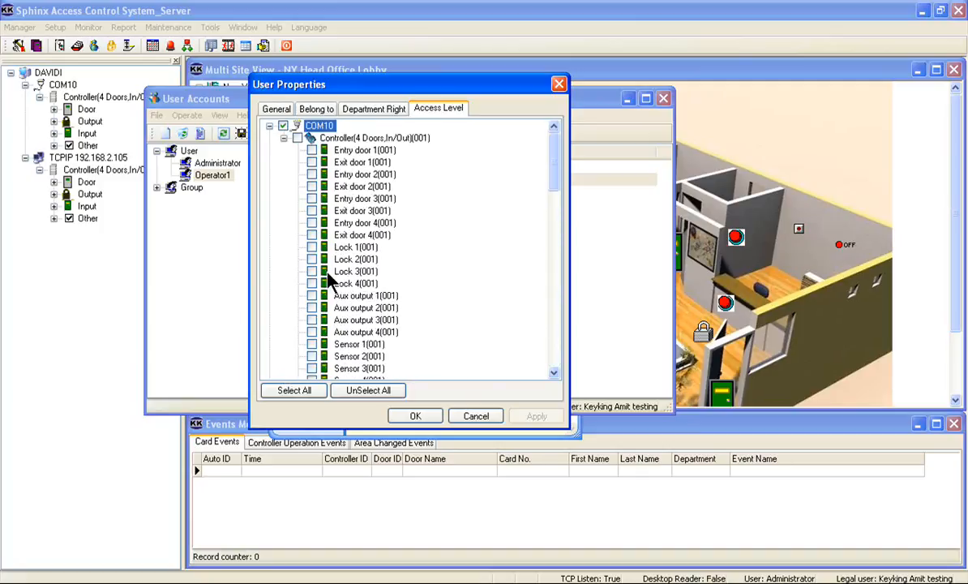
Step: Grant Operator1 access to controller 001 and its entry and exit doors 1 to 4, and apply the change
left_click(297, 139)
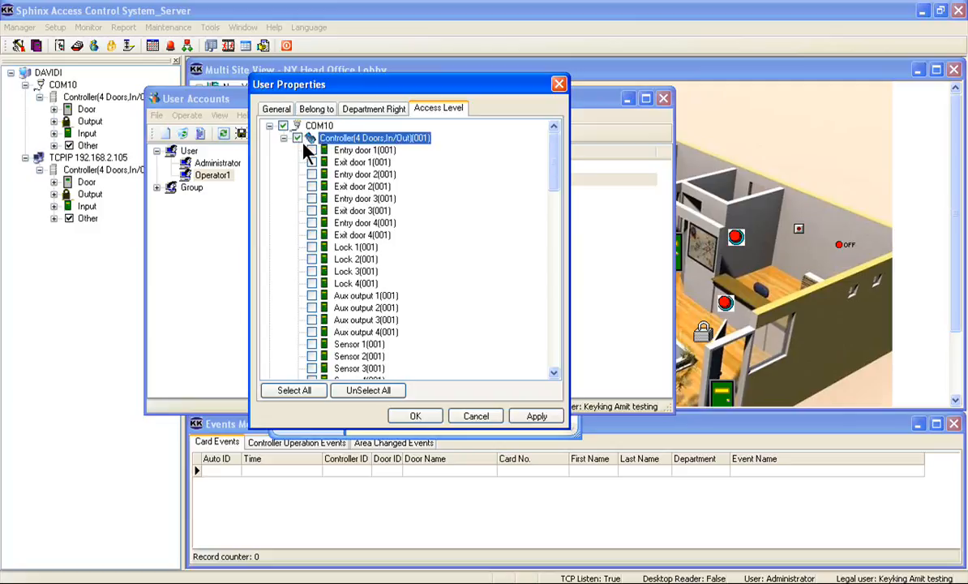
left_click(313, 150)
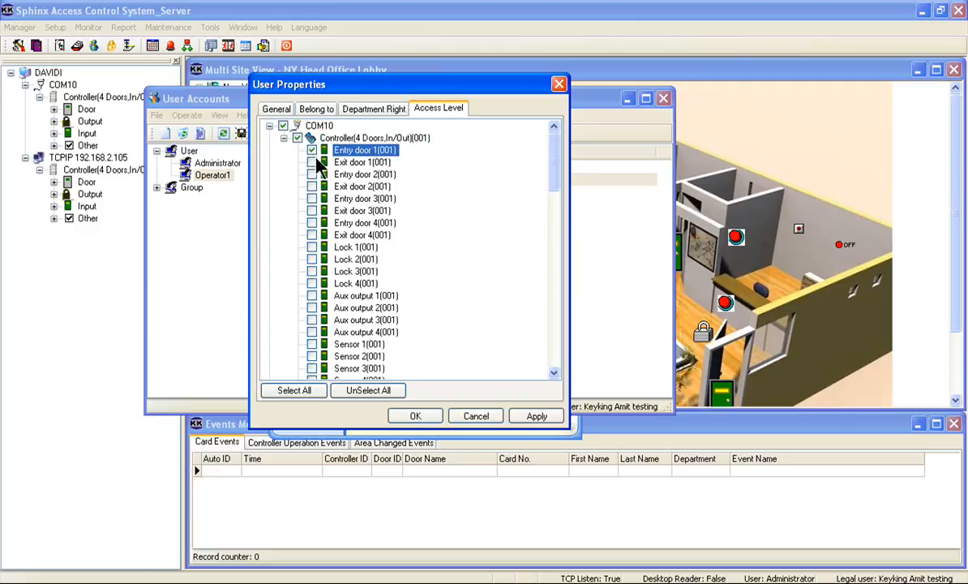
left_click(313, 162)
left_click(313, 174)
left_click(314, 186)
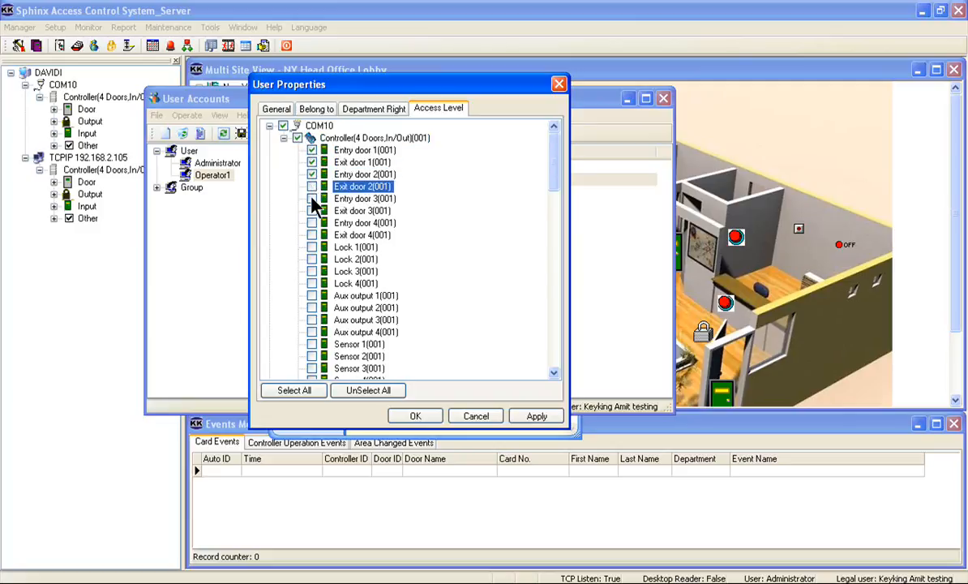
left_click(313, 199)
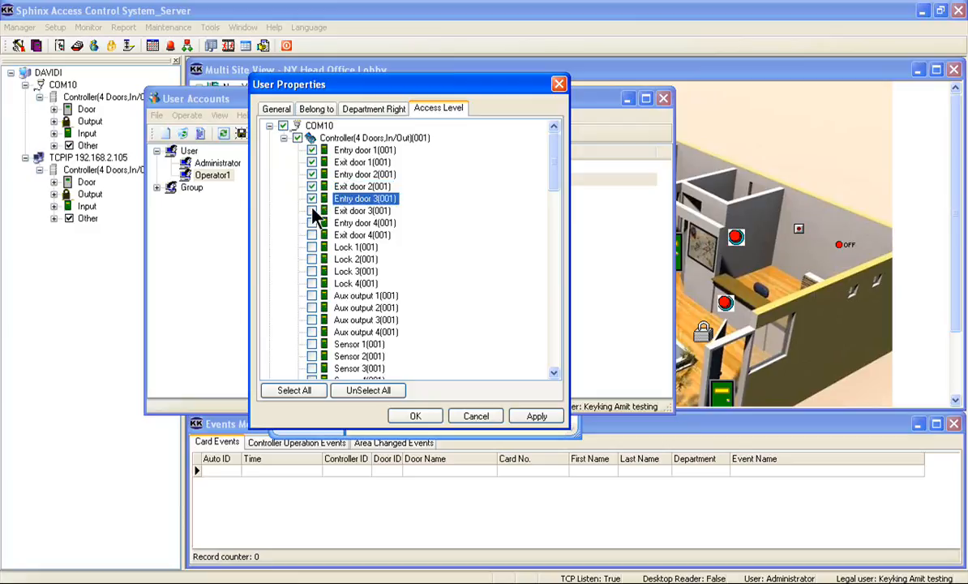
left_click(313, 210)
left_click(312, 224)
left_click(312, 235)
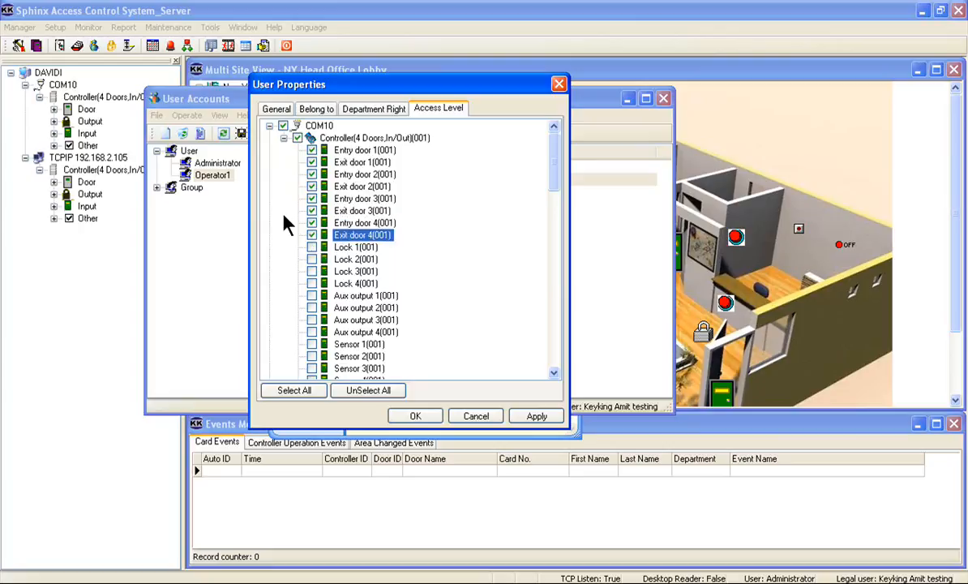
left_click(533, 419)
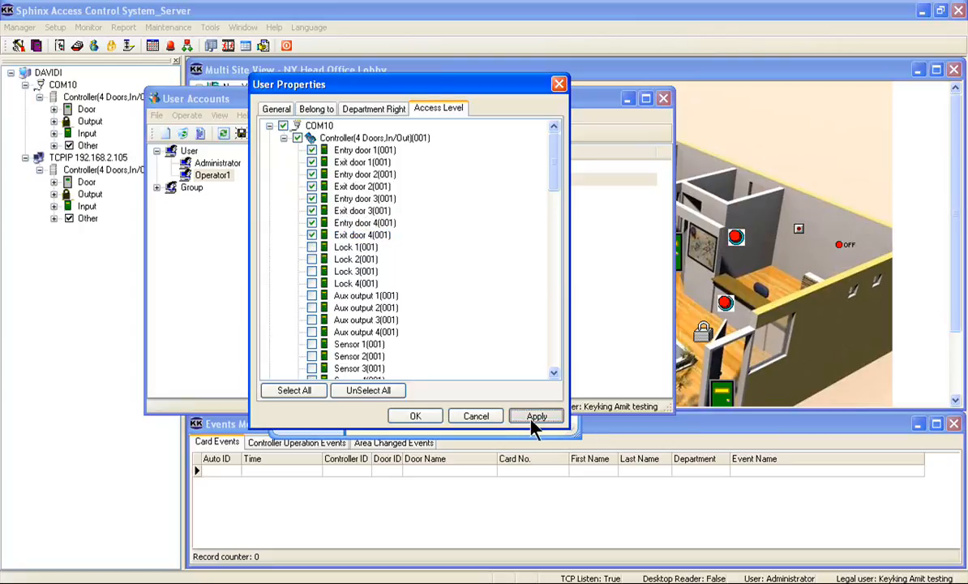
Step: Close Operator1's properties and the User Accounts window
left_click(415, 415)
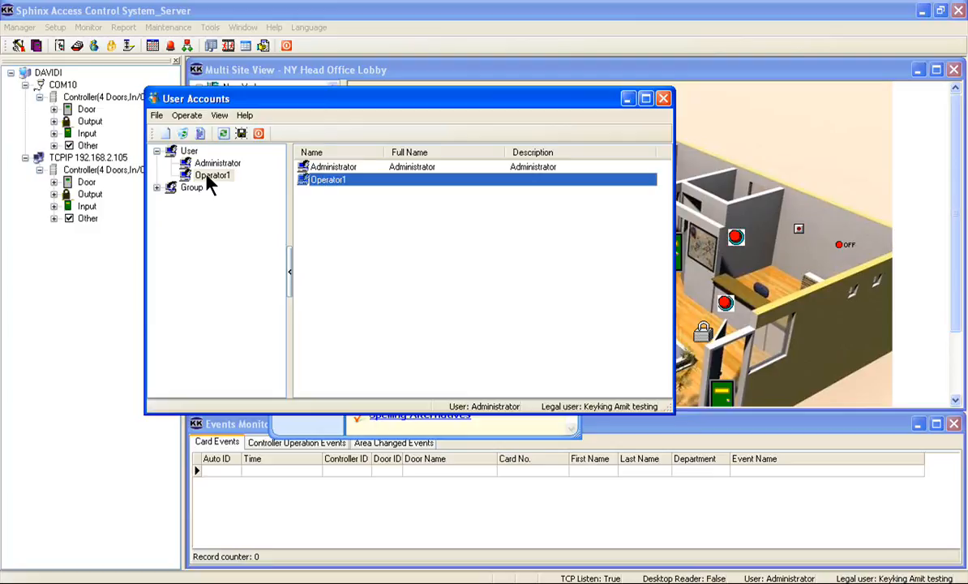
left_click(208, 178)
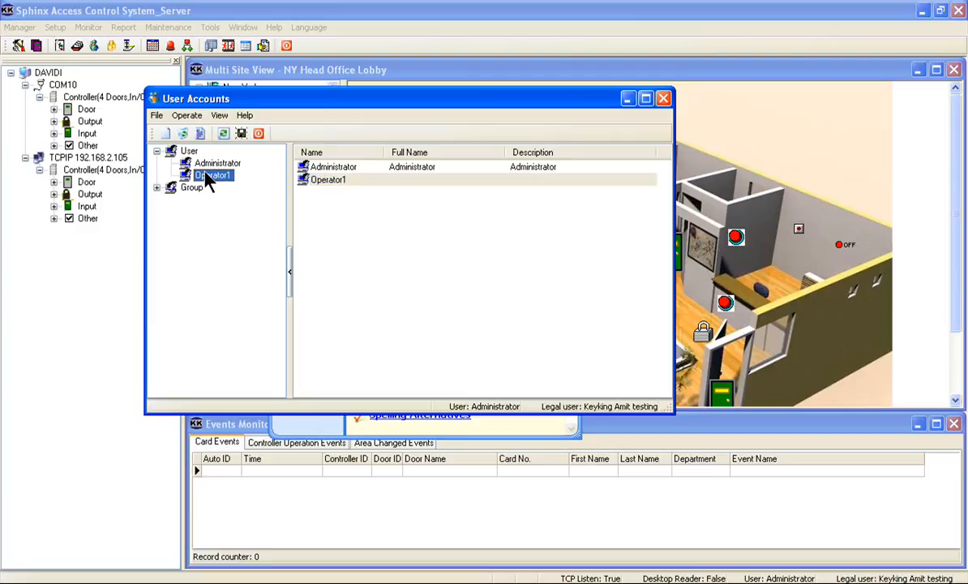
left_click(260, 134)
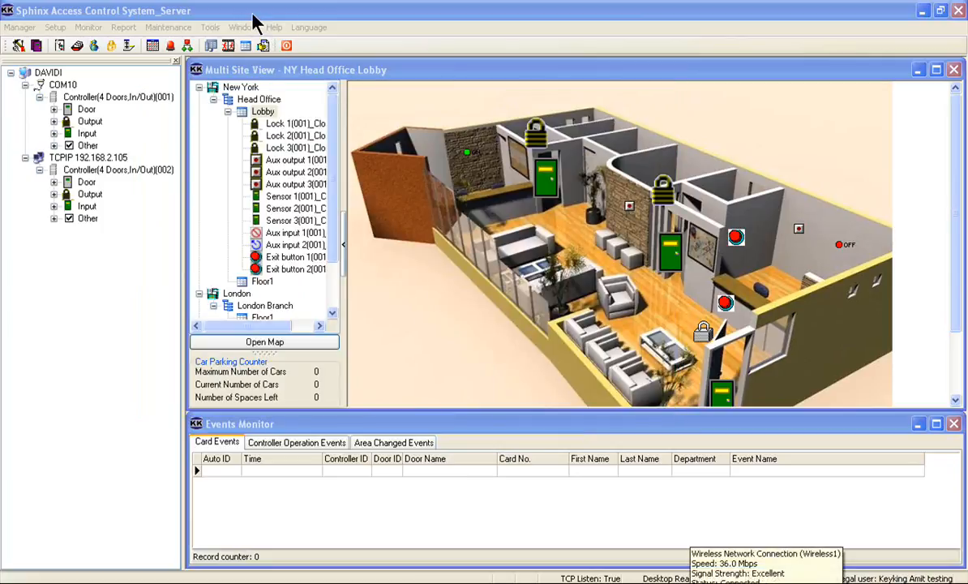
Step: Review the available options for closing the program and cancel without logging out or exiting
left_click(287, 46)
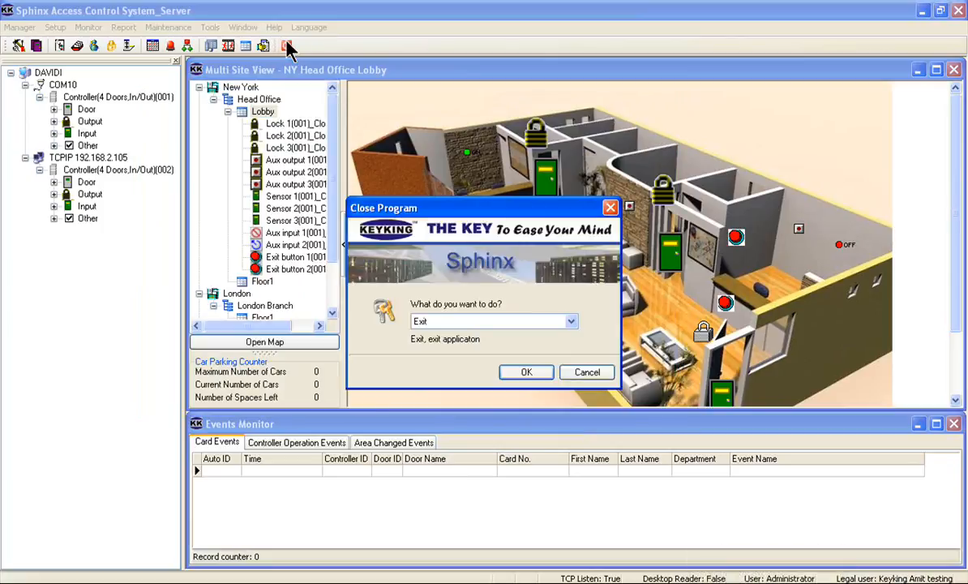
left_click(572, 321)
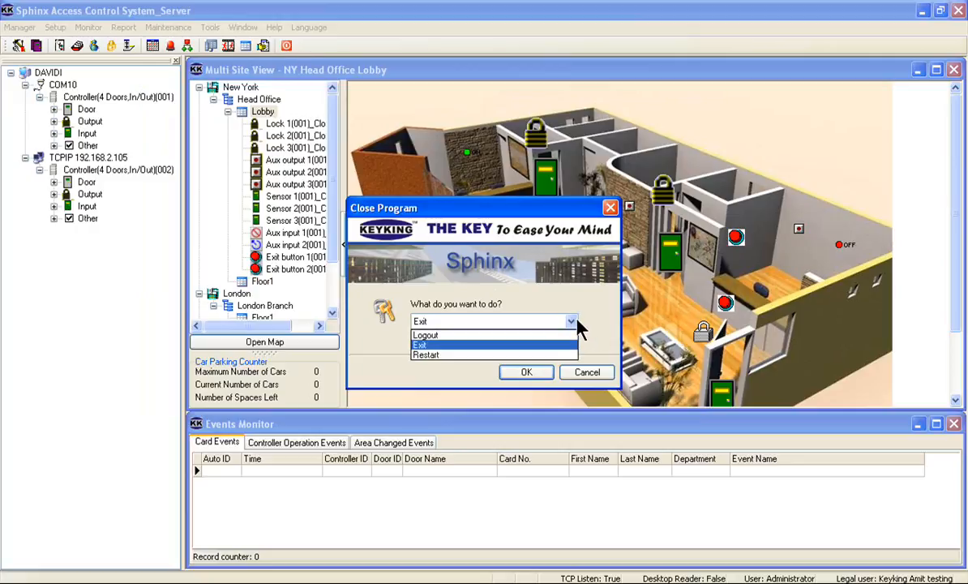
left_click(524, 345)
left_click(580, 371)
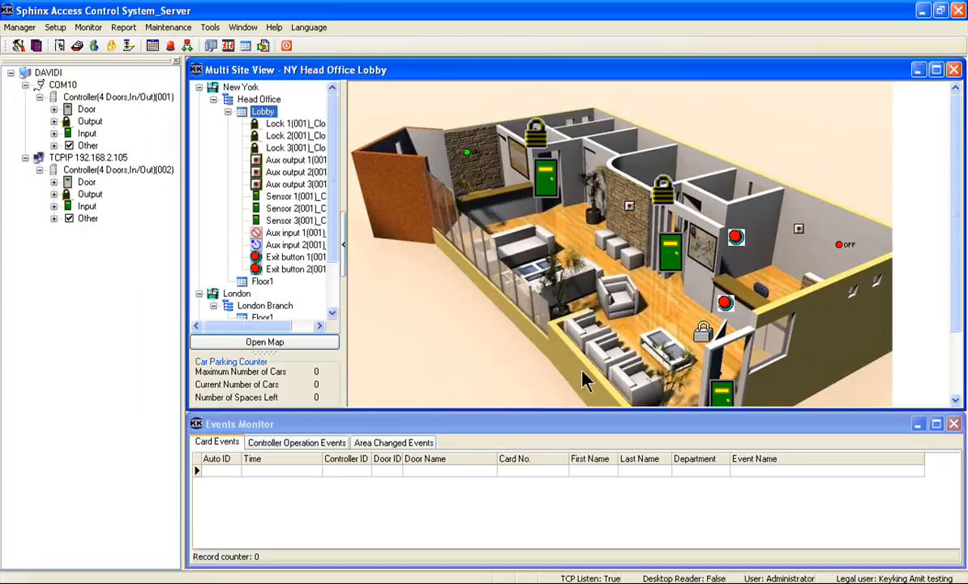
left_click(705, 470)
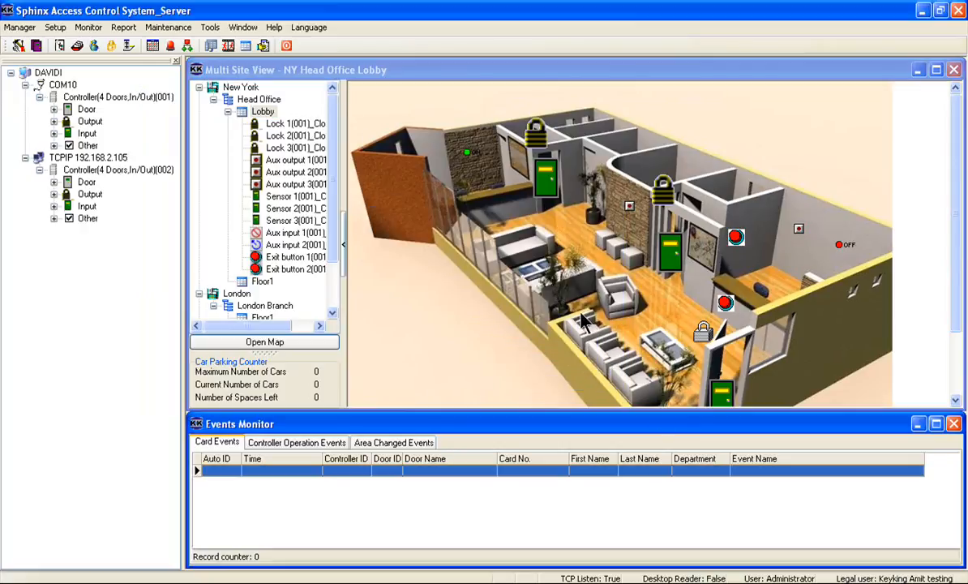